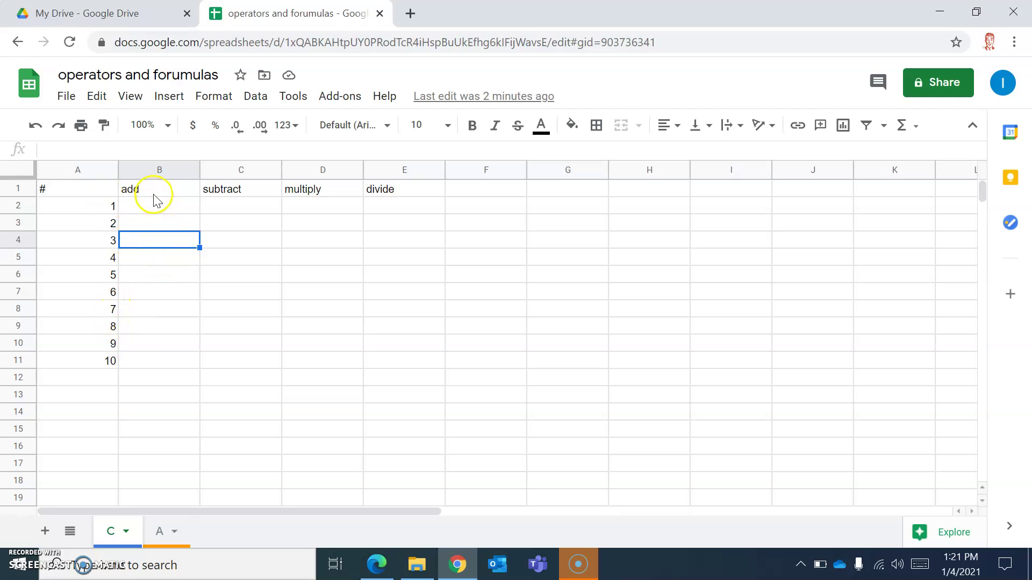
Enter the formula =A2+A8 in cell B2 under the add heading and decline the suggested autofill
click(404, 197)
click(379, 206)
click(173, 208)
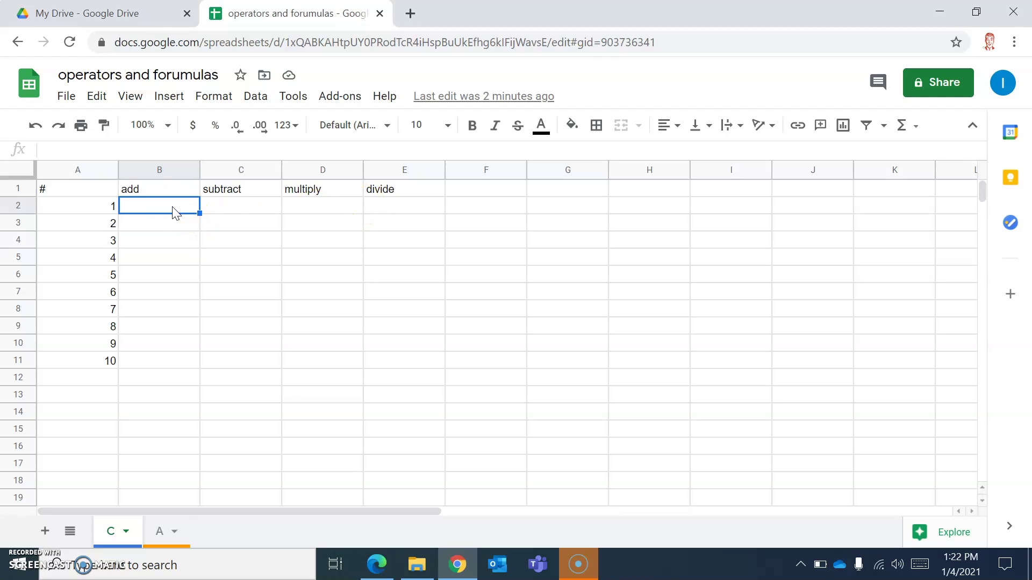
click(100, 147)
text(=)
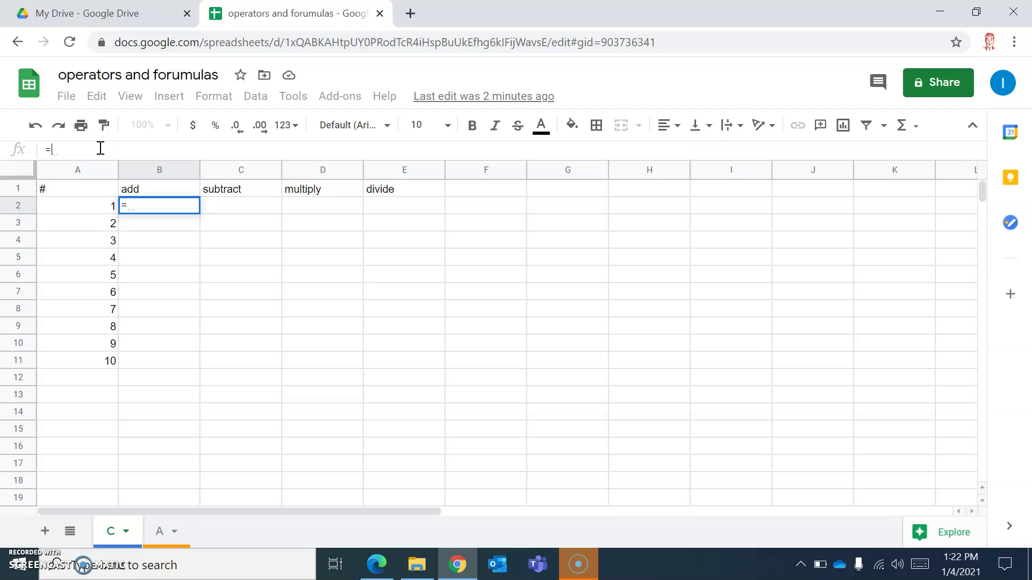
text(A2)
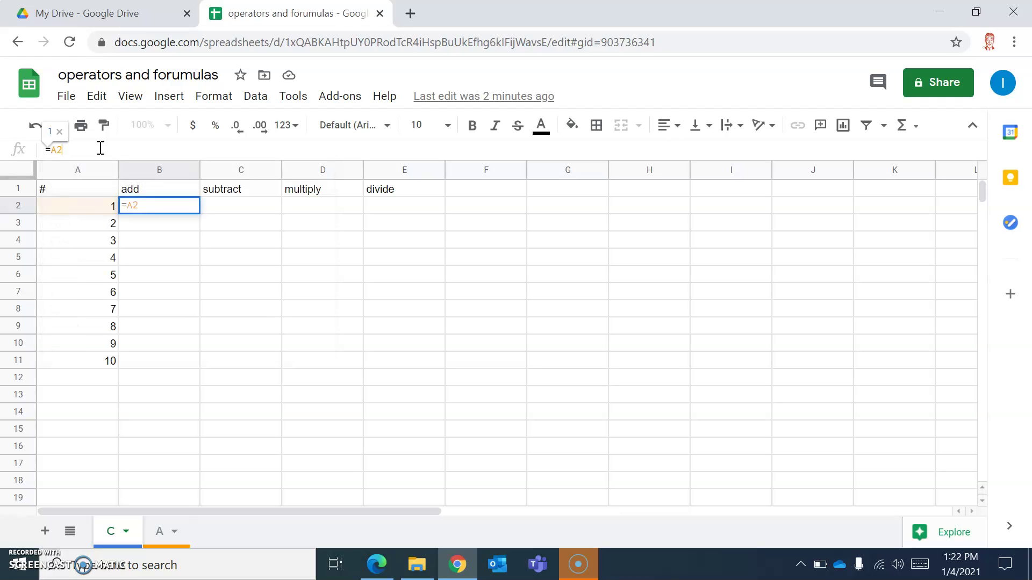
text(+A)
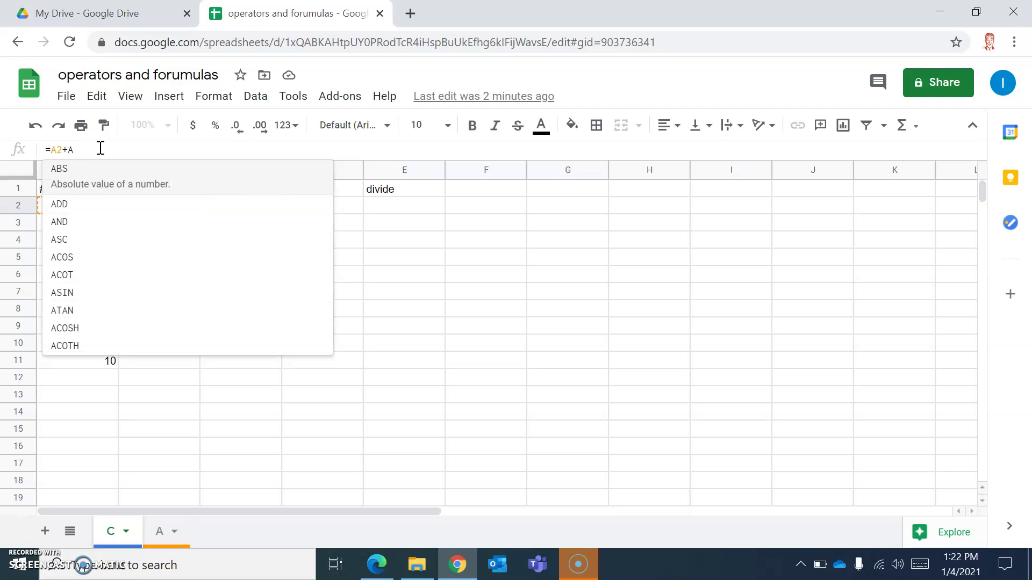
text(8)
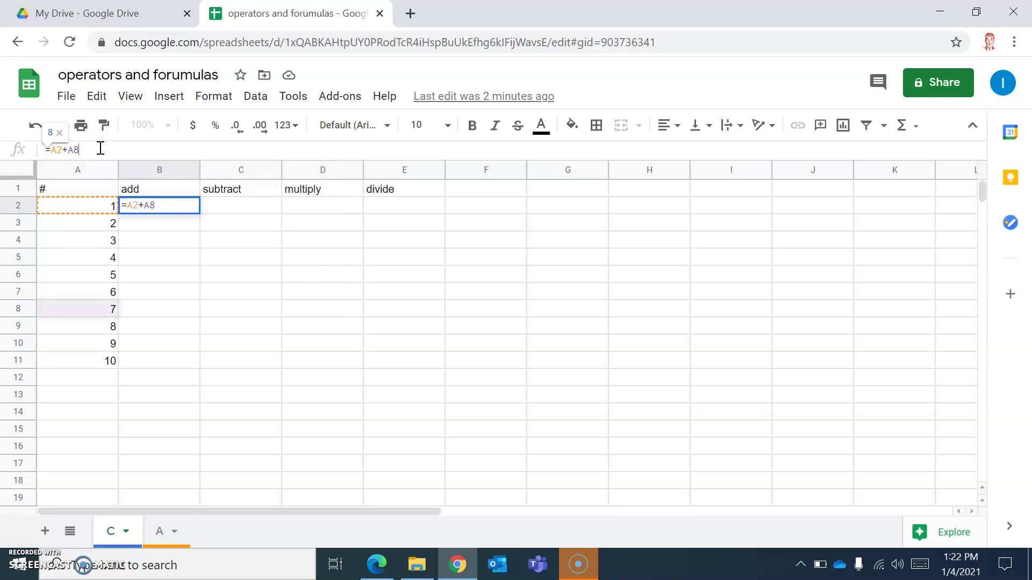
key(Return)
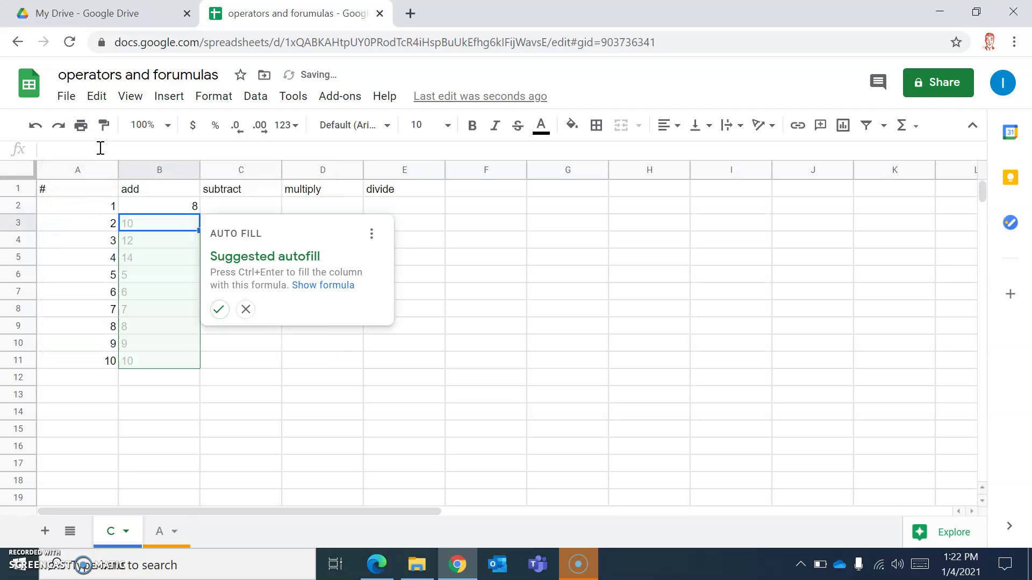
click(245, 310)
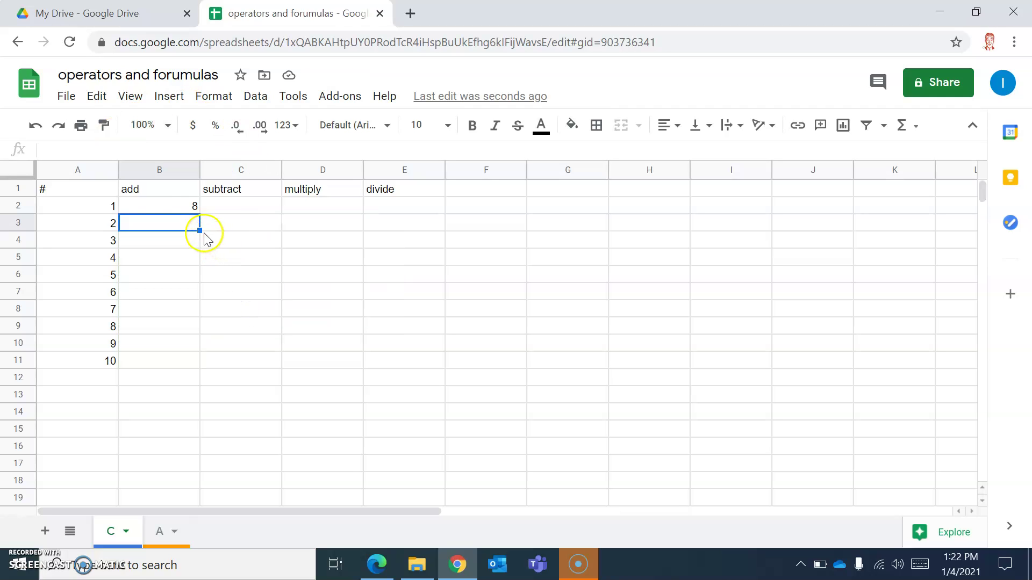
click(156, 208)
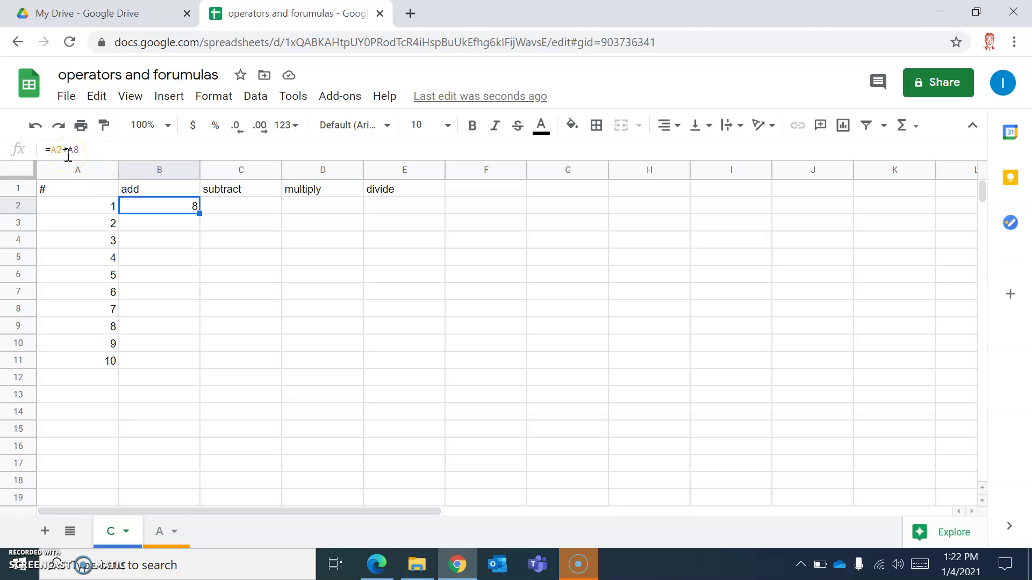
Enter the formula =A11-A4 in cell C2 under the subtract heading and decline the suggested autofill
click(247, 207)
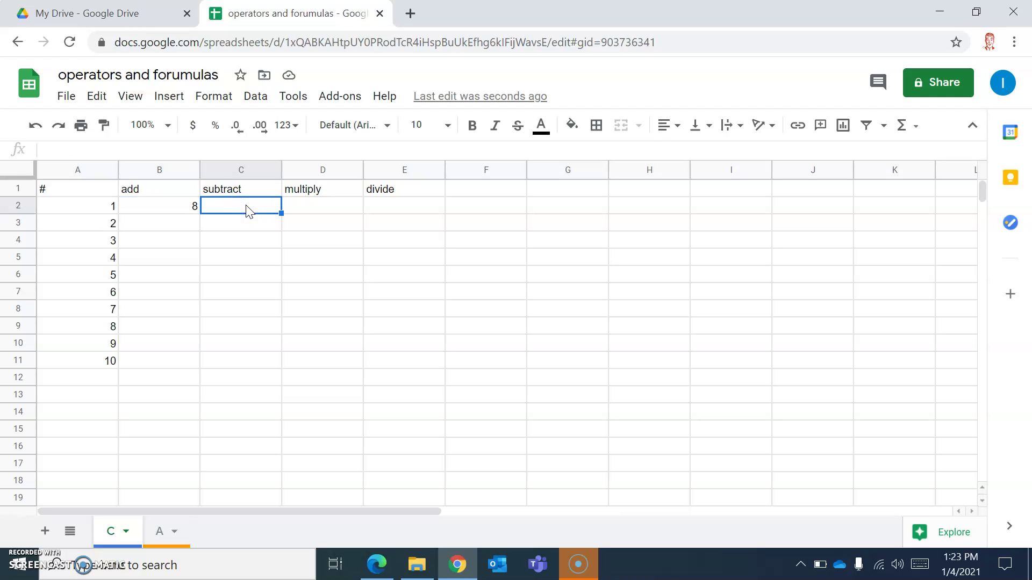
text(=)
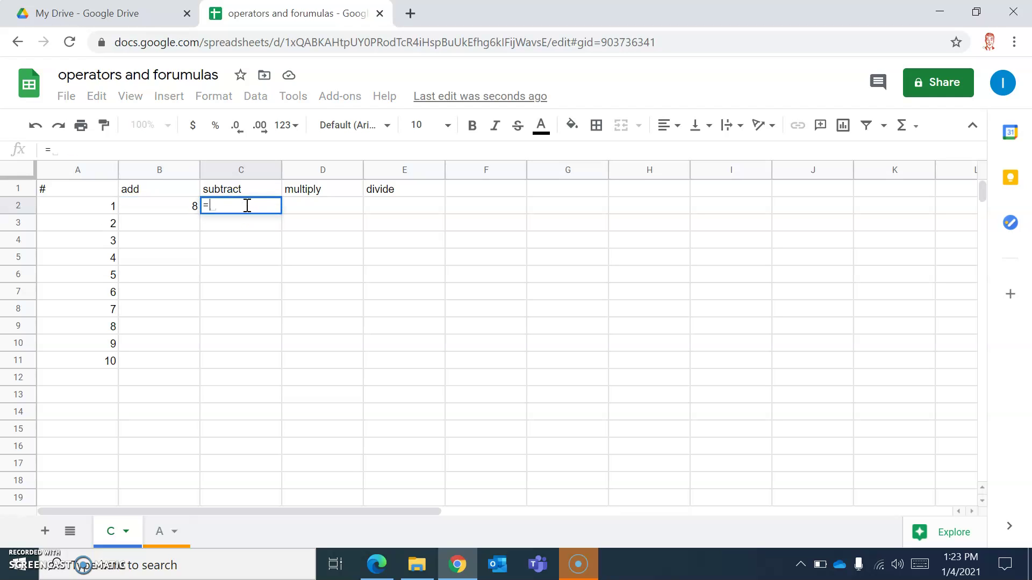
text(A11=)
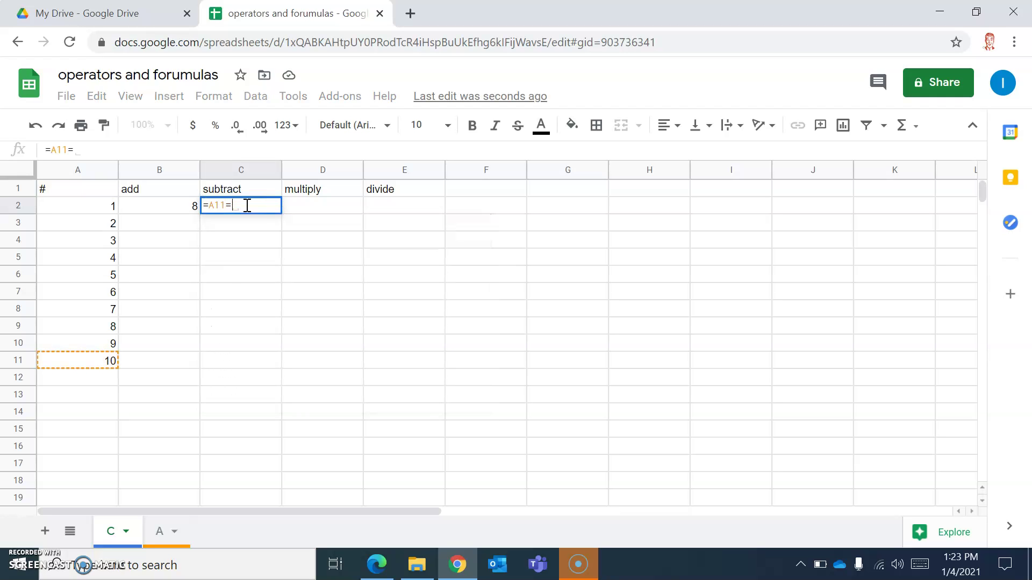
key(BackSpace)
text(-A4)
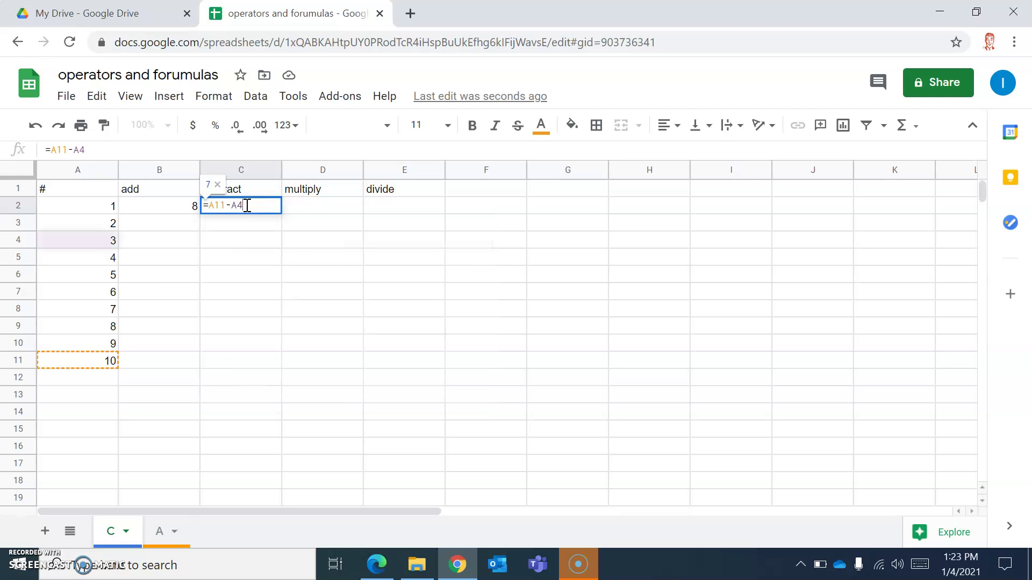
key(Return)
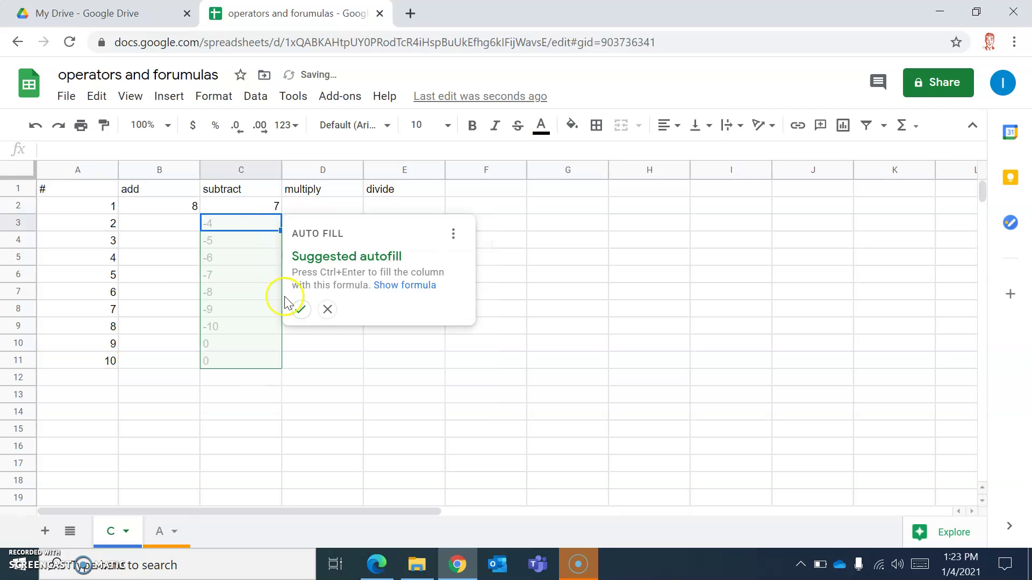
click(331, 313)
click(253, 210)
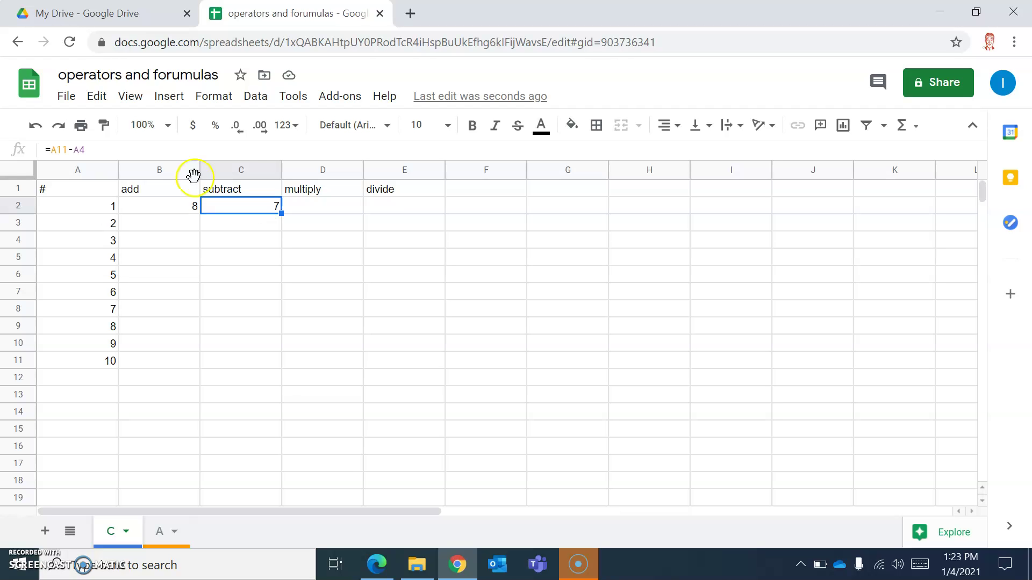
Enter the formula =A2*A5 in cell D2 under the multiply heading and decline the suggested autofill
click(329, 208)
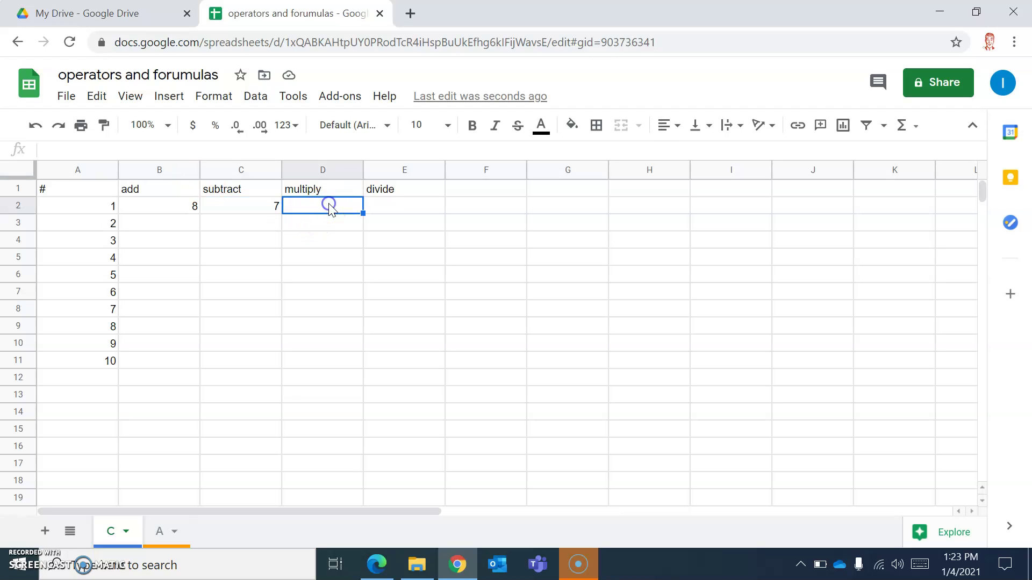
text(=)
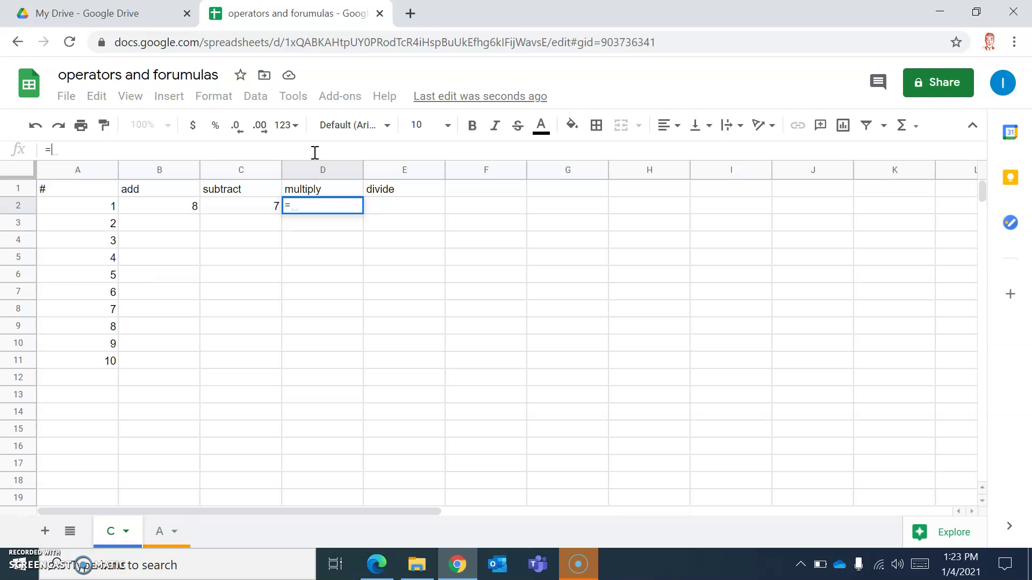
text(A)
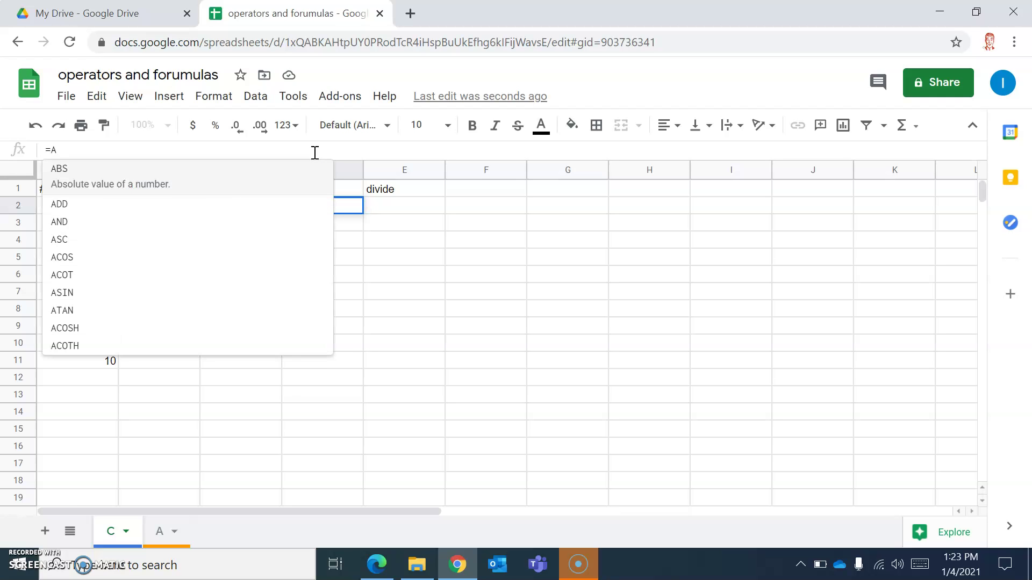
text(2)
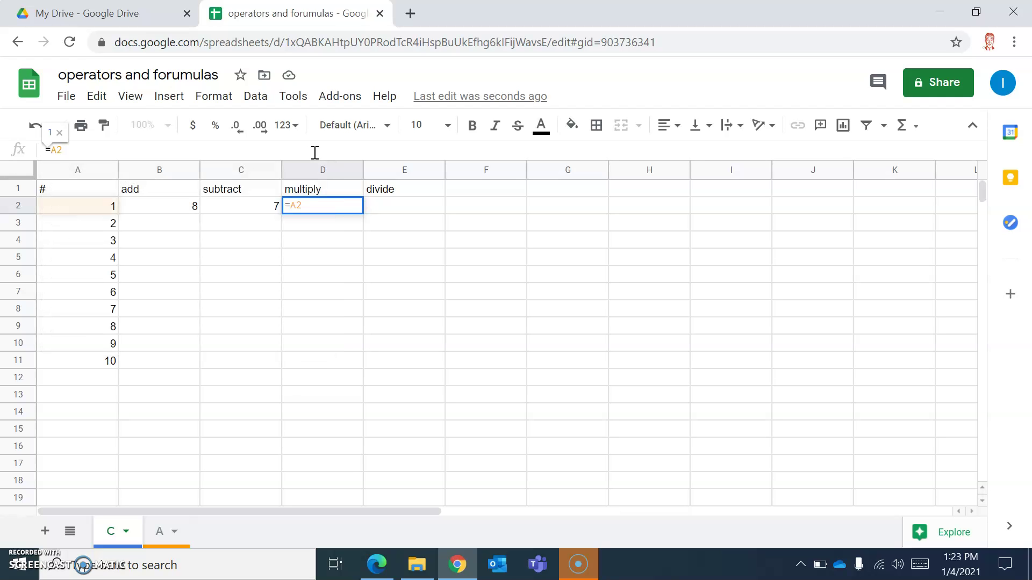
text(*)
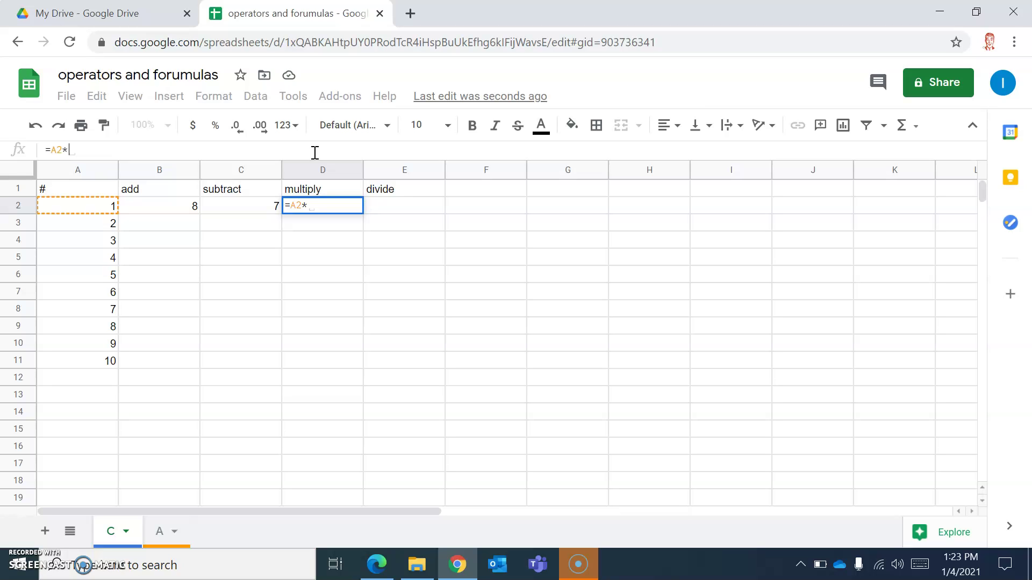
text(A)
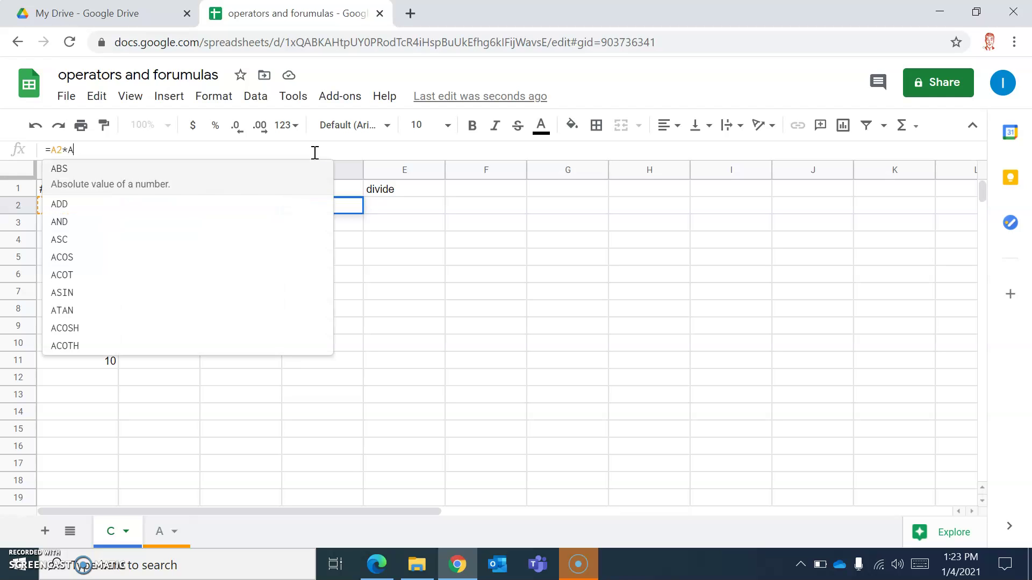
text(5)
key(Return)
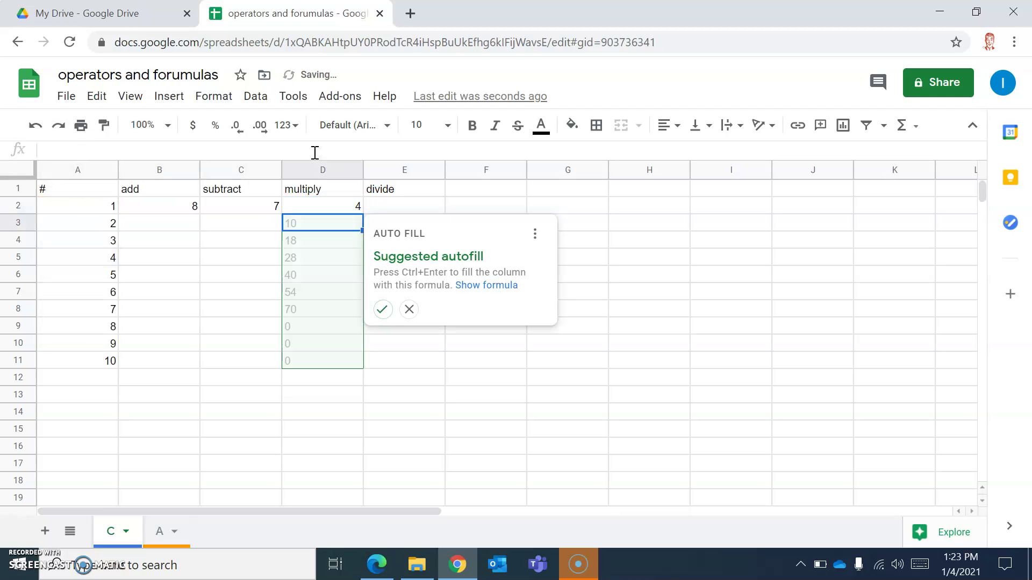
click(409, 310)
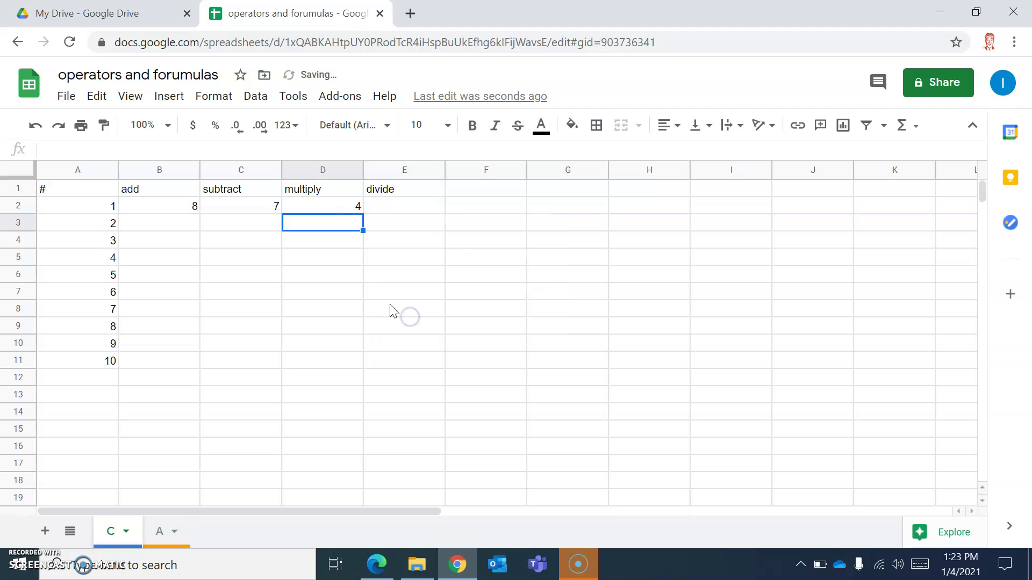
Replace the first cell reference in the multiply formula in D2 so that it reads =A10*A5
click(333, 213)
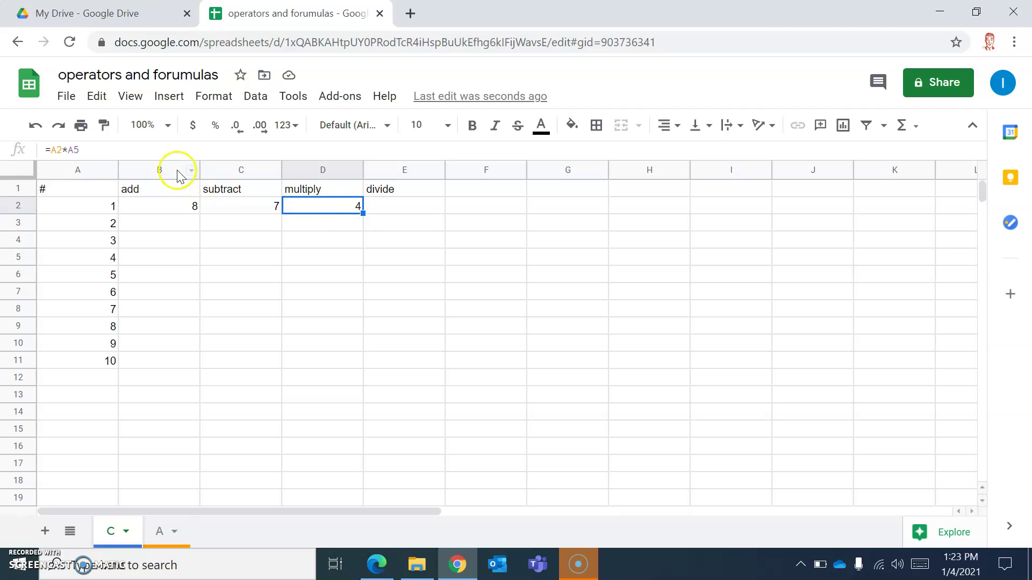
click(63, 150)
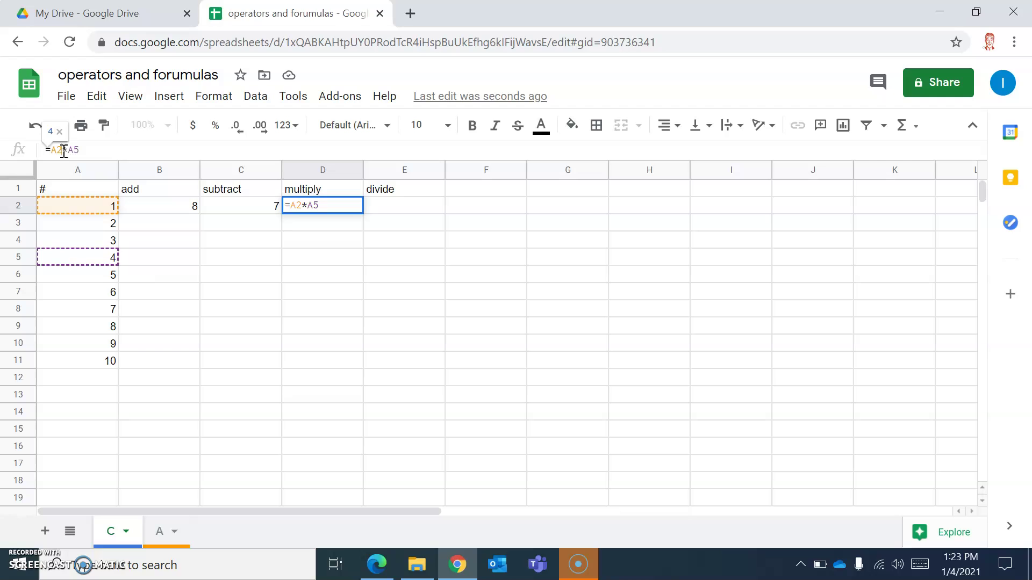
key(BackSpace)
text(10)
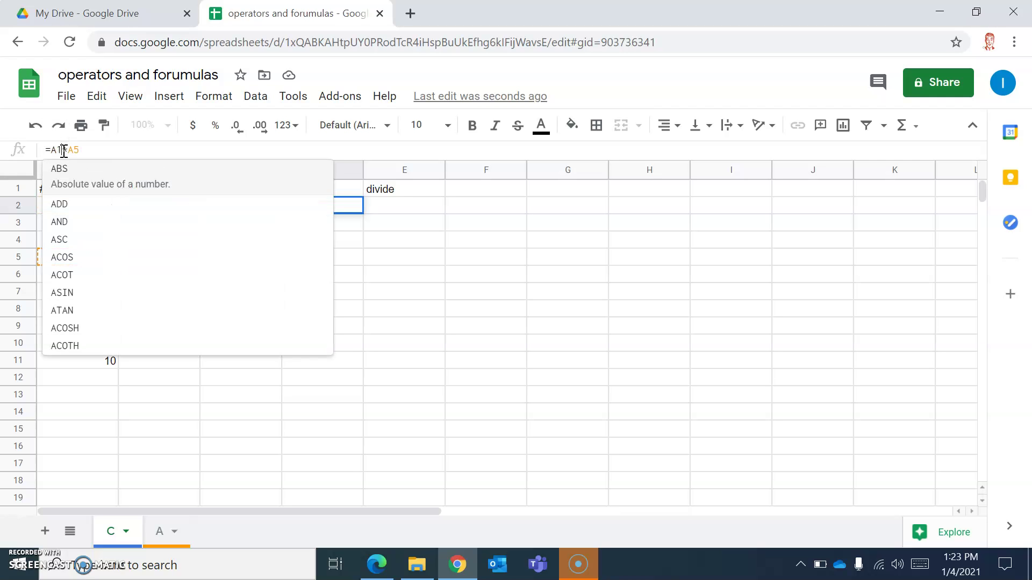
key(Return)
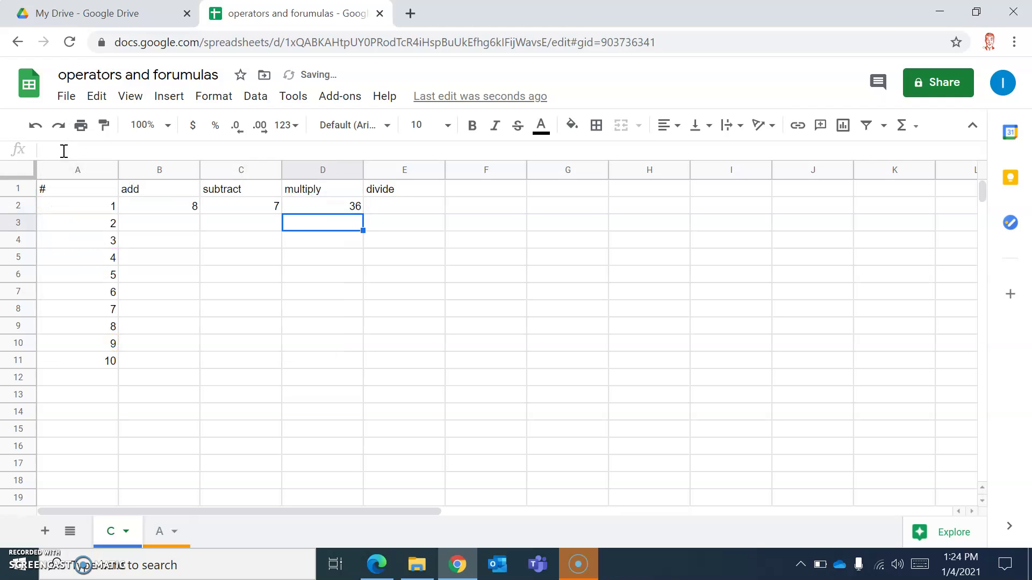
click(297, 201)
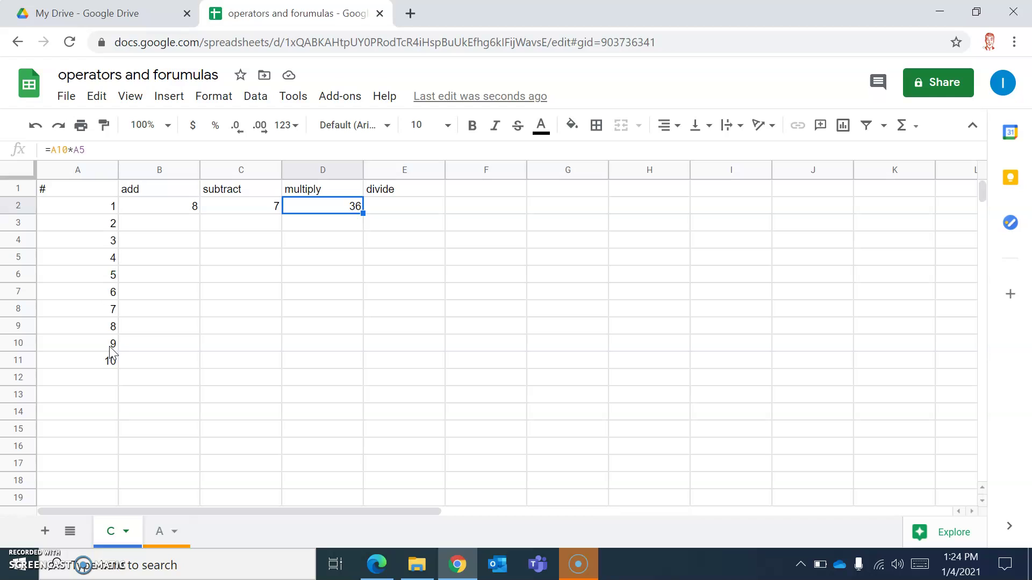
Enter the formula =A11/A6 in cell E2 under the divide heading
click(402, 217)
click(231, 153)
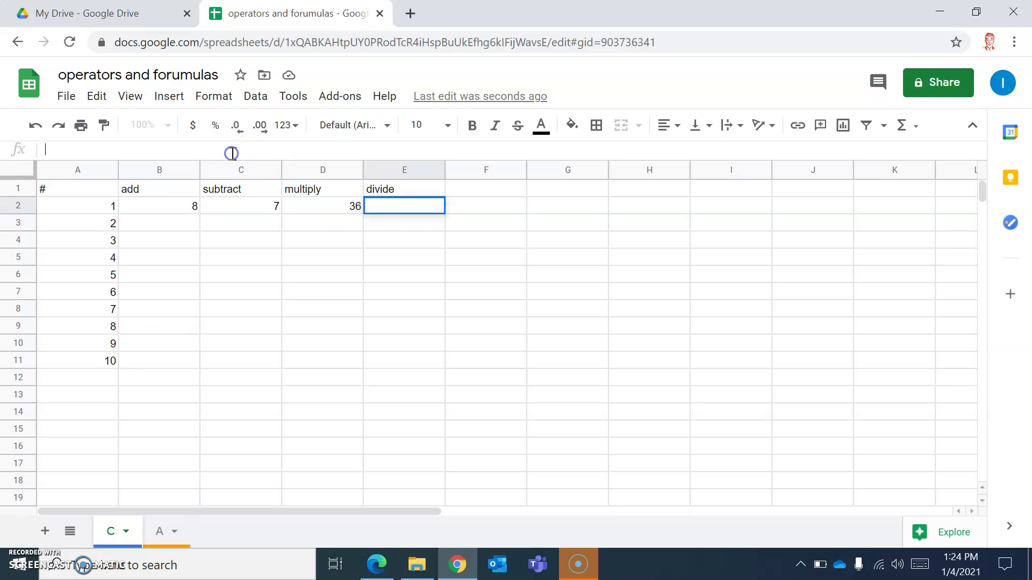
text(=)
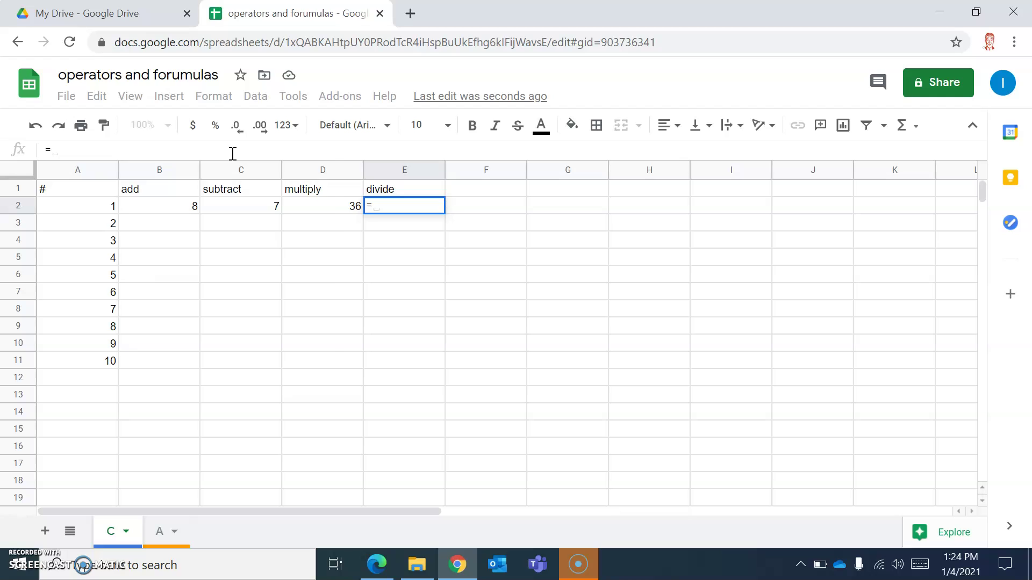
text(A11/A6)
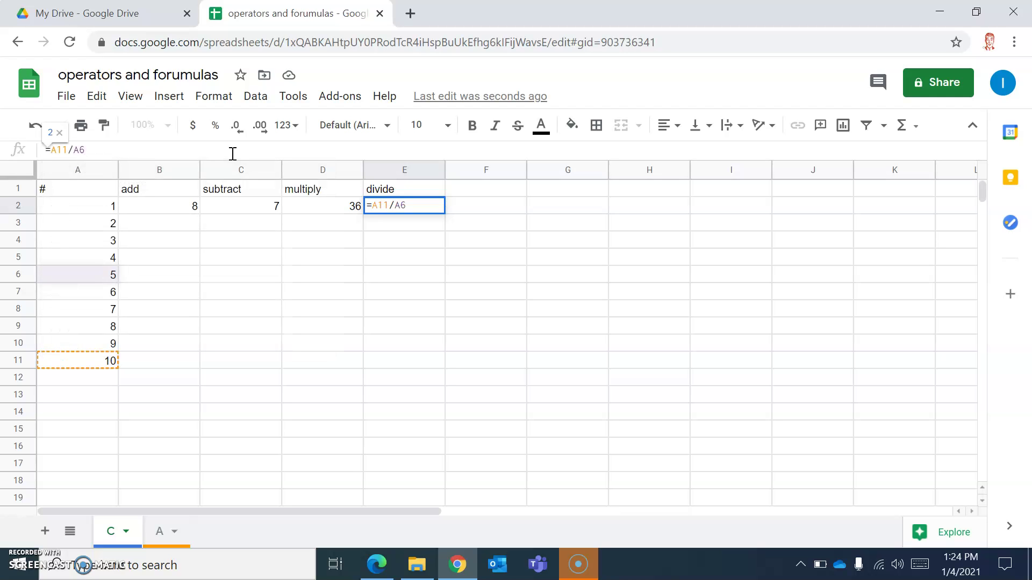
key(Return)
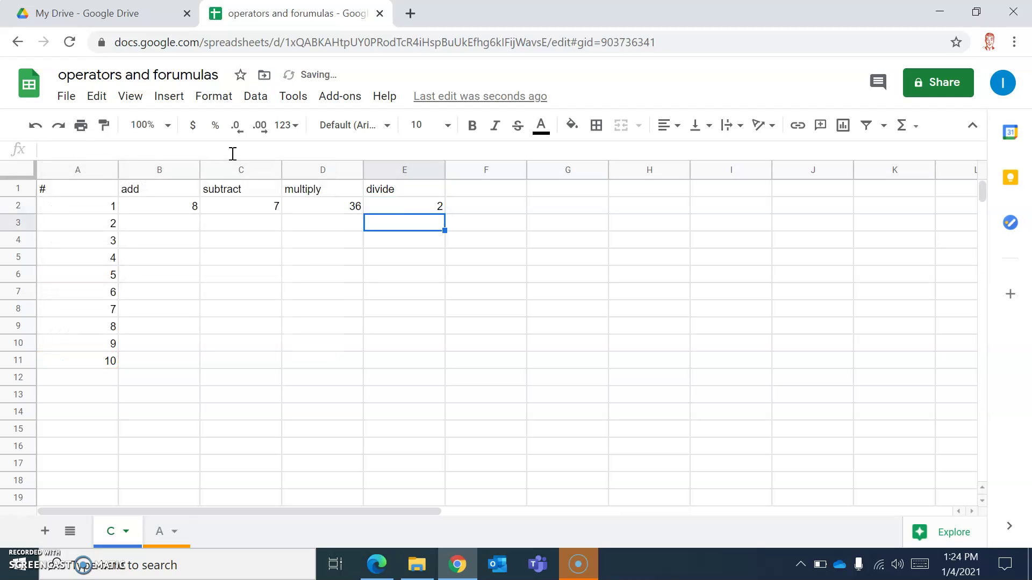
click(416, 204)
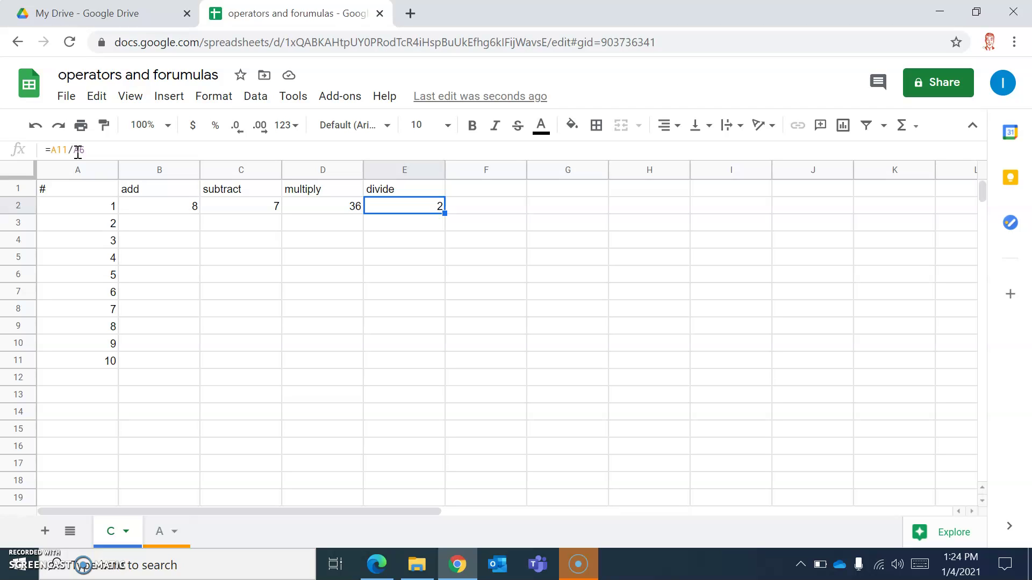
click(127, 146)
click(375, 306)
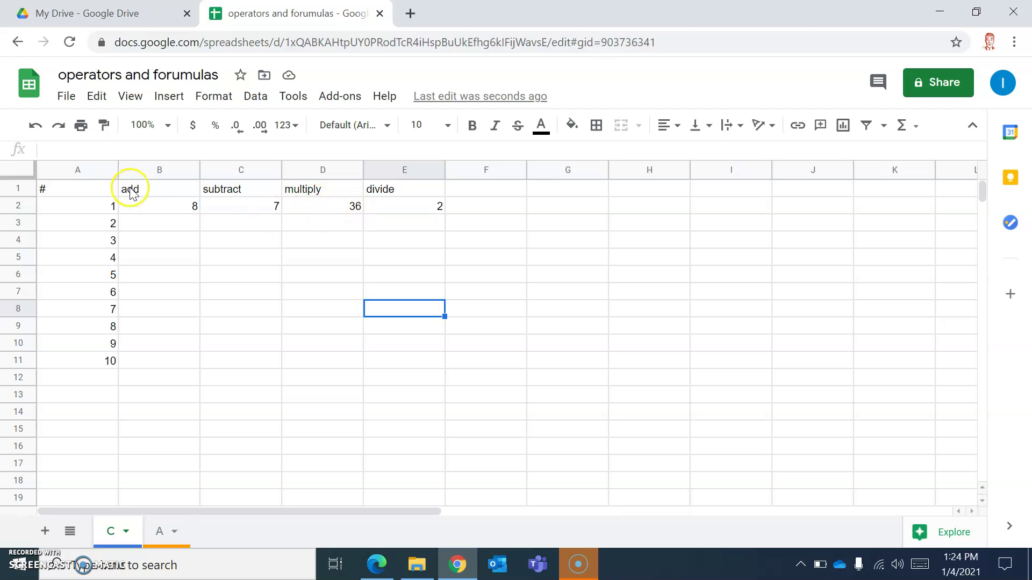
click(261, 203)
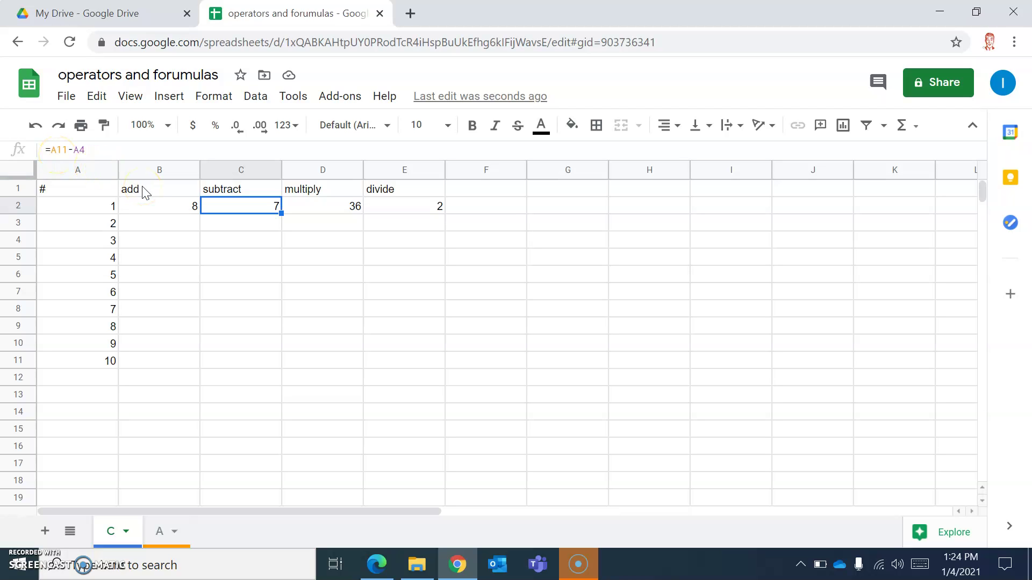
click(156, 230)
mouse_move(104, 207)
mouse_down()
mouse_move(103, 355)
mouse_move(101, 207)
mouse_up()
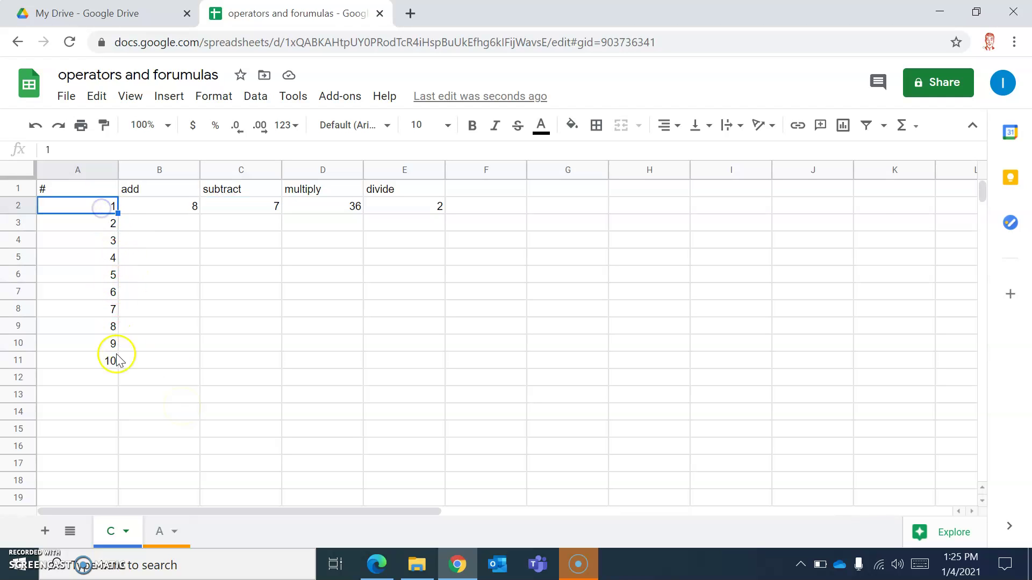
Enter the formula =sum(A2:A11) in cell A13 to total the numbers in column A, and reselect that cell
click(76, 394)
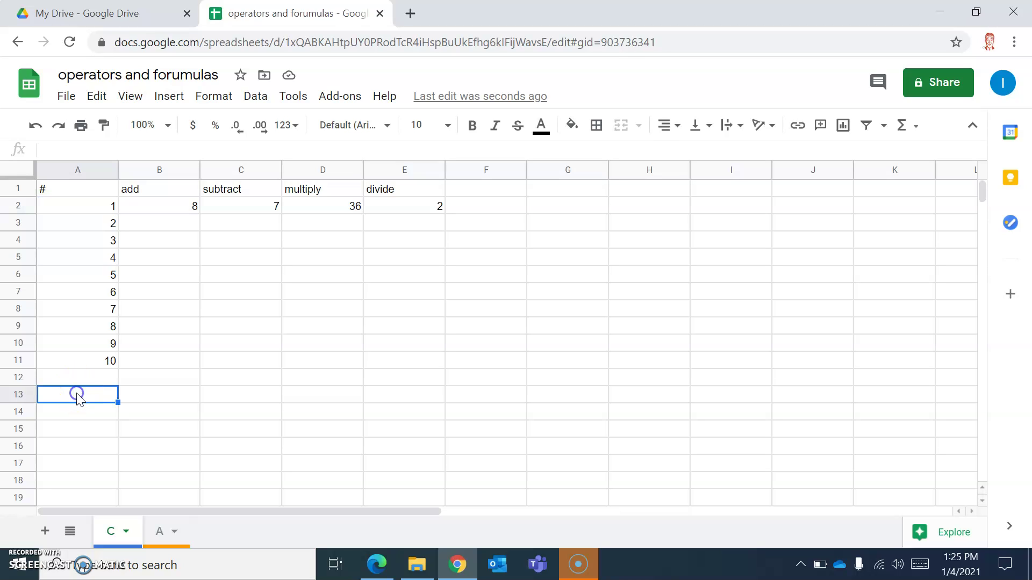
text(=)
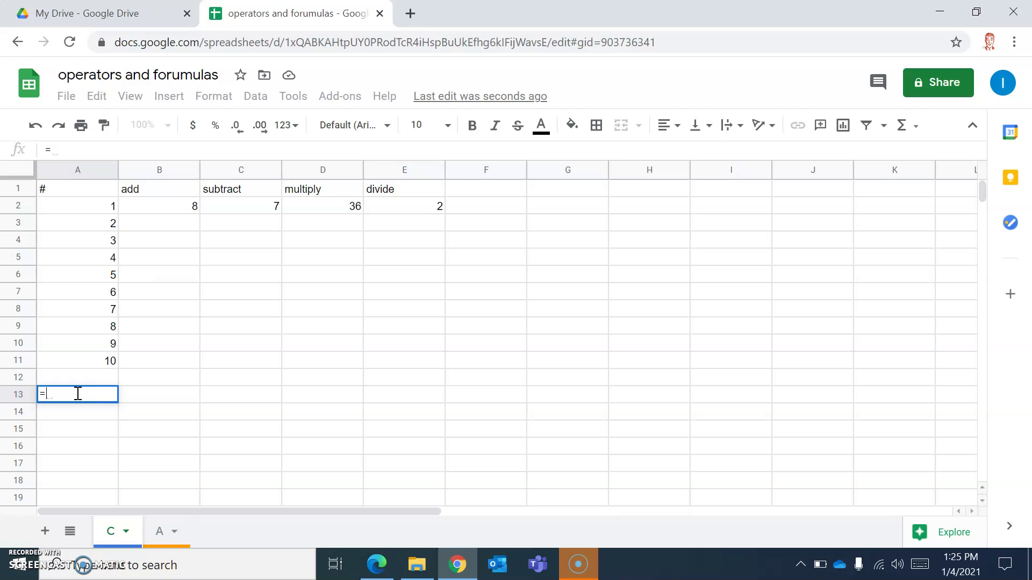
text(sum)
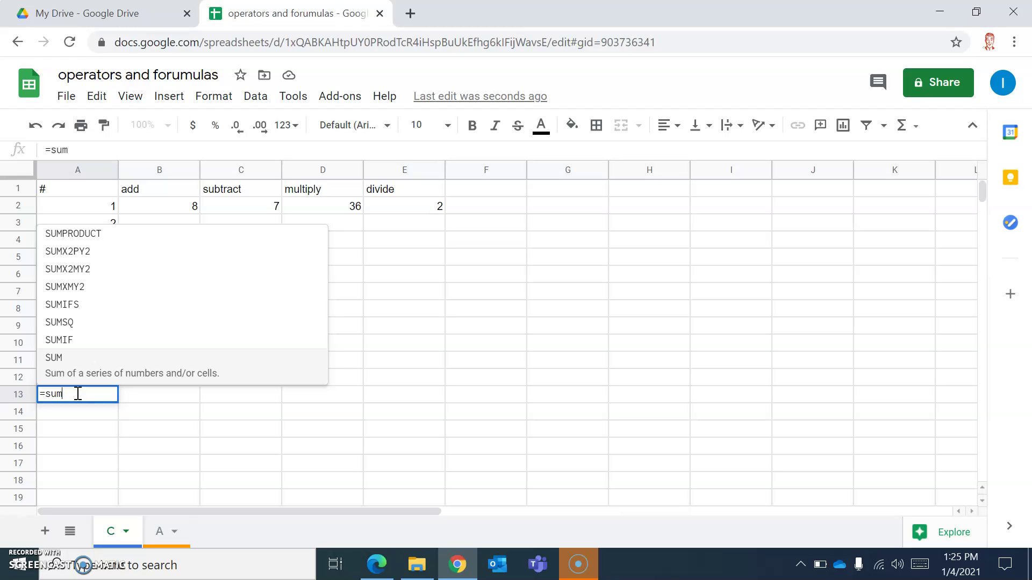
text(()
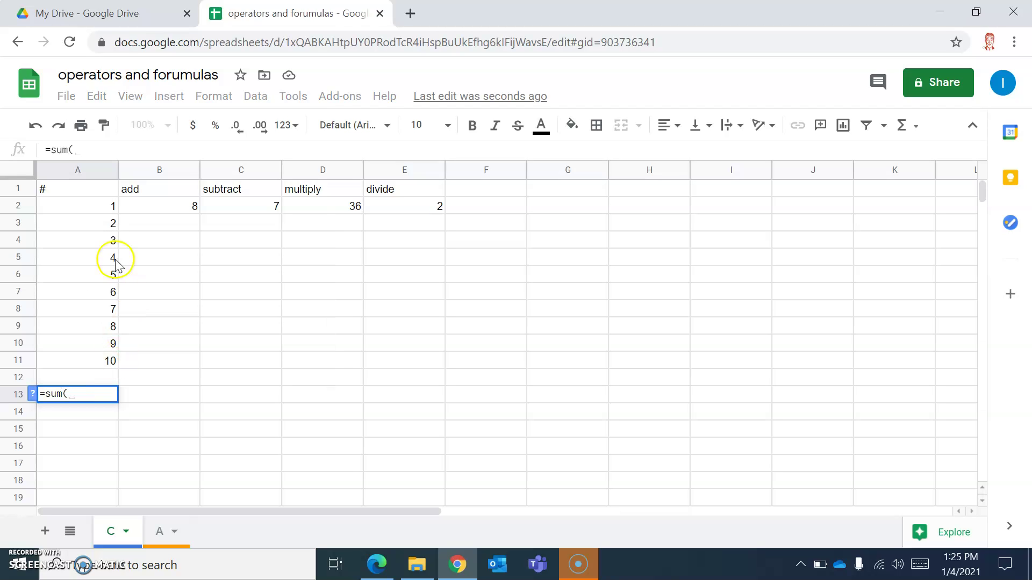
drag(102, 206, 94, 364)
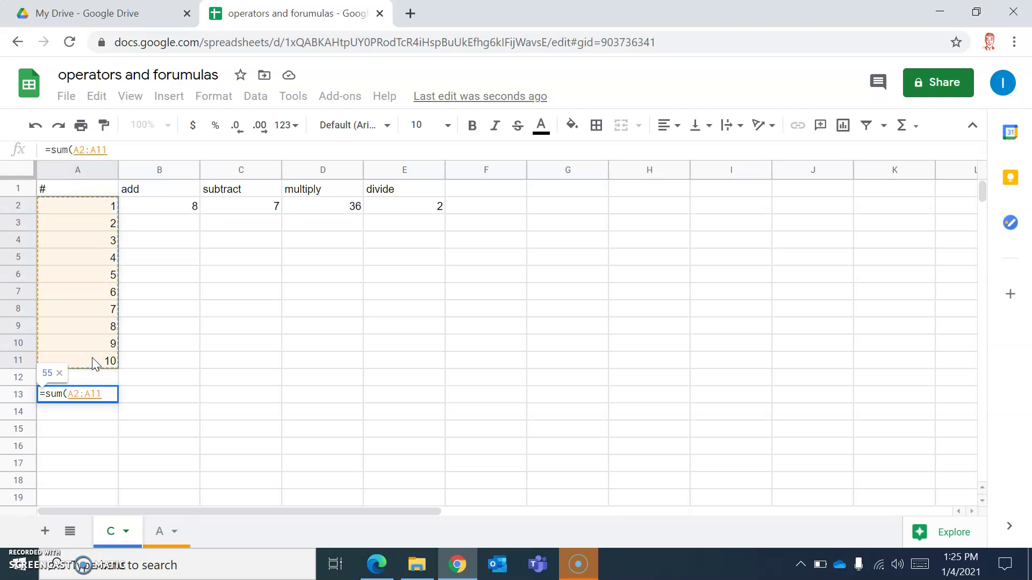
text())
key(Return)
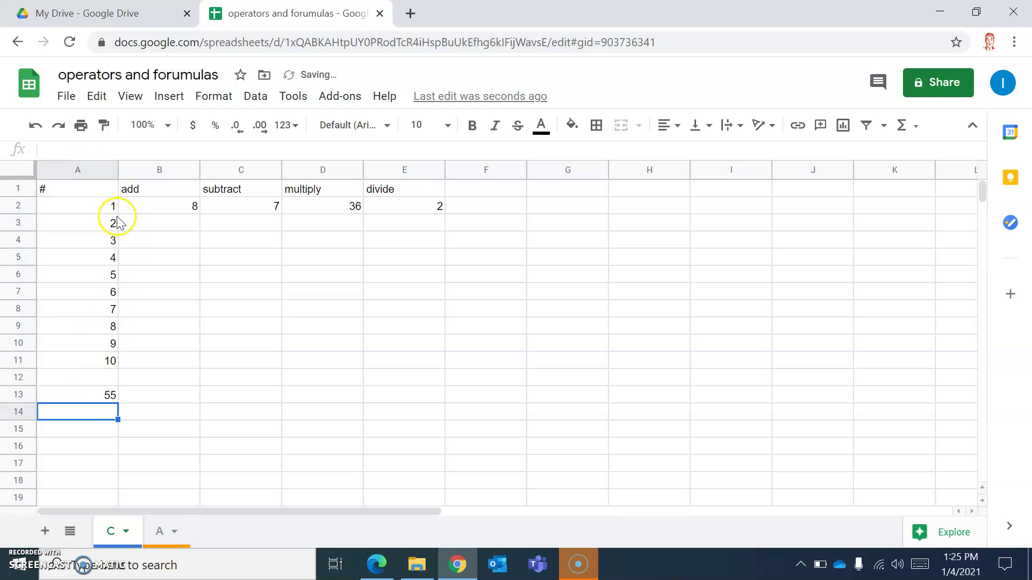
click(85, 395)
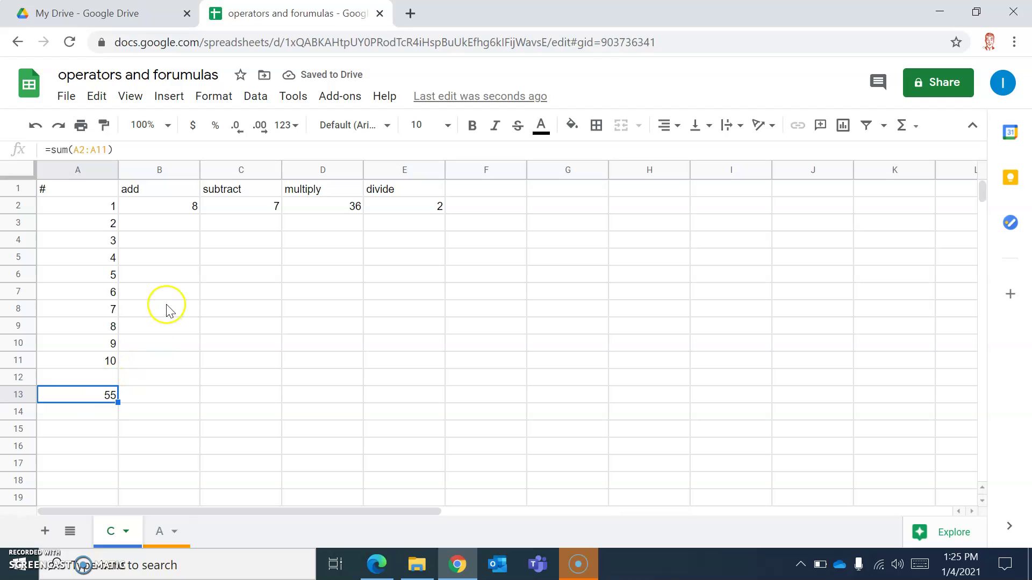